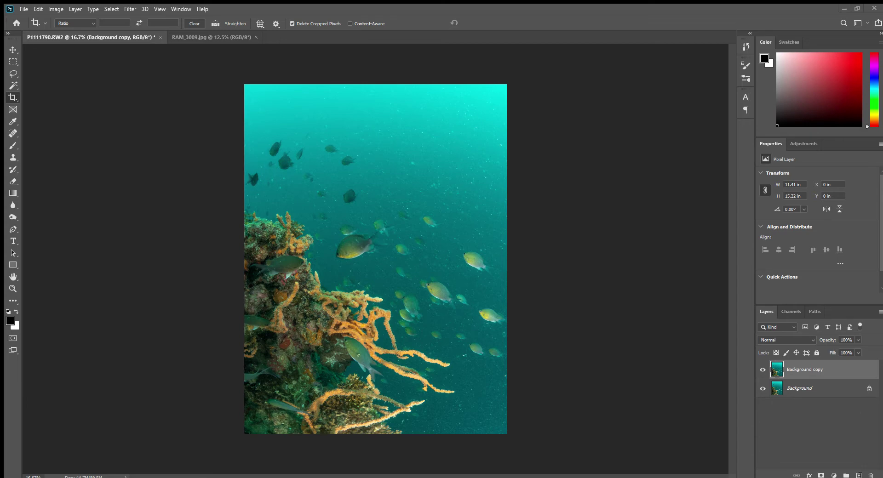
# Add a new empty layer above Background copy and remove bright specks from the open water with a Spot Healing Brush of up to 150 px.
pyautogui.click(858, 475)
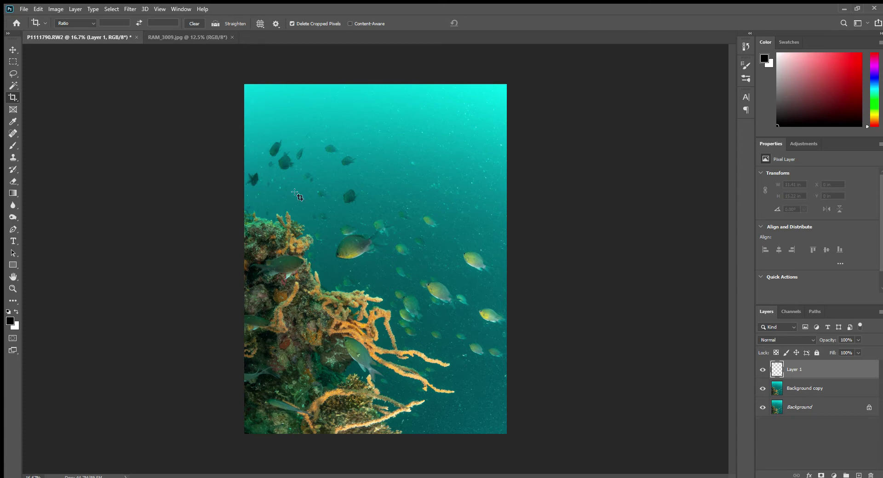
pyautogui.click(13, 133)
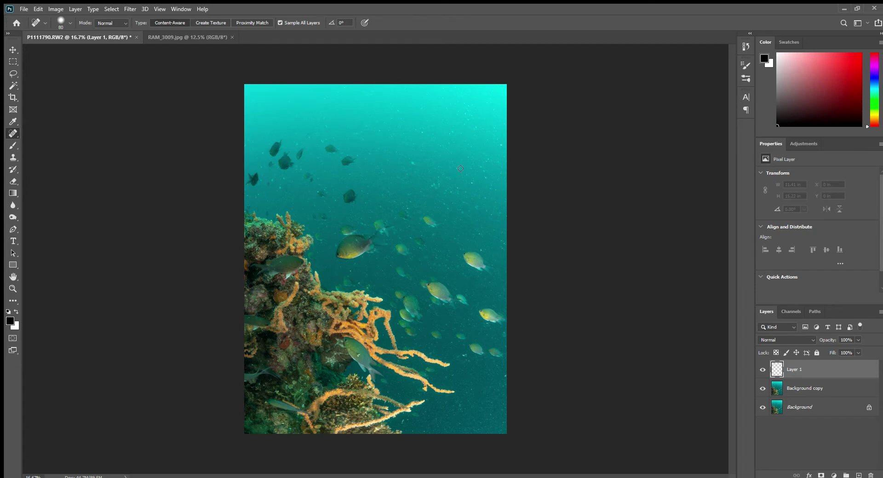
pyautogui.click(413, 165)
pyautogui.click(425, 135)
pyautogui.click(462, 216)
pyautogui.click(501, 146)
pyautogui.click(397, 109)
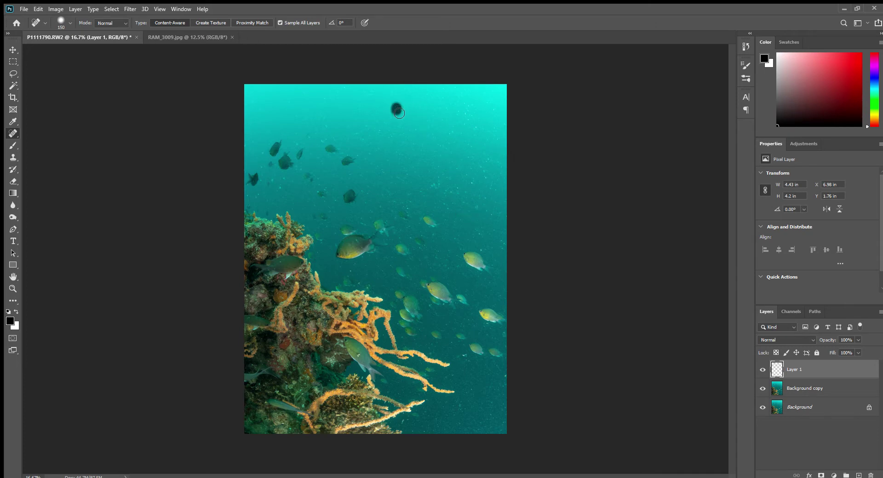
pyautogui.click(434, 187)
pyautogui.click(459, 194)
pyautogui.click(479, 210)
# Heal more specks across the water around the dark fish, along the image's edges and below the coral with a 100 px Spot Healing Brush.
pyautogui.press('[')
pyautogui.press('[')
pyautogui.click(281, 188)
pyautogui.click(263, 156)
pyautogui.click(263, 171)
pyautogui.click(465, 357)
pyautogui.click(506, 378)
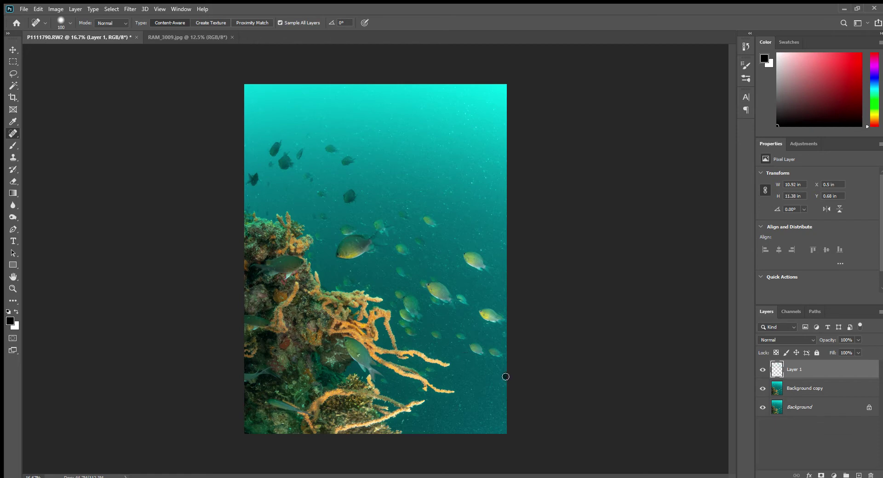
pyautogui.click(425, 430)
pyautogui.click(473, 183)
pyautogui.click(487, 159)
pyautogui.click(448, 132)
pyautogui.click(468, 114)
pyautogui.click(477, 128)
pyautogui.click(326, 119)
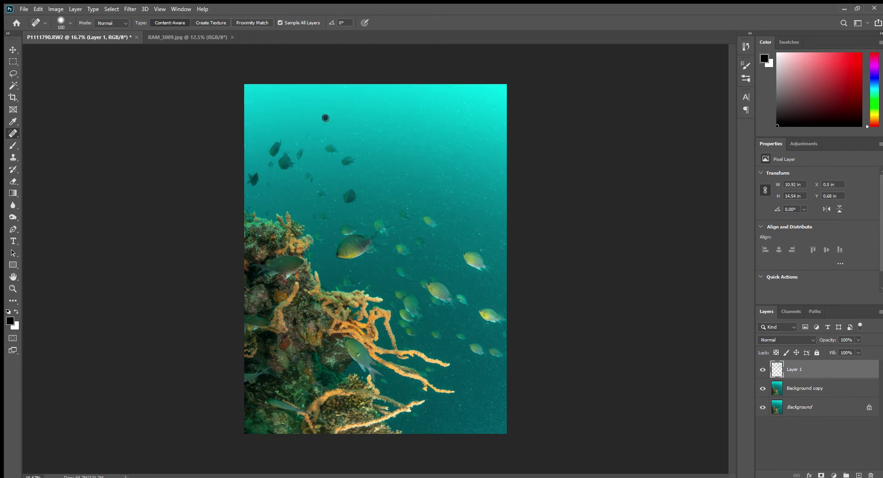
pyautogui.click(409, 421)
pyautogui.click(448, 209)
pyautogui.click(481, 249)
# Heal small specks in the water near the dark fish above the reef with a 60 px Spot Healing Brush.
pyautogui.hotkey('ctrl', '+')
pyautogui.press('[')
pyautogui.press('[')
pyautogui.press('[')
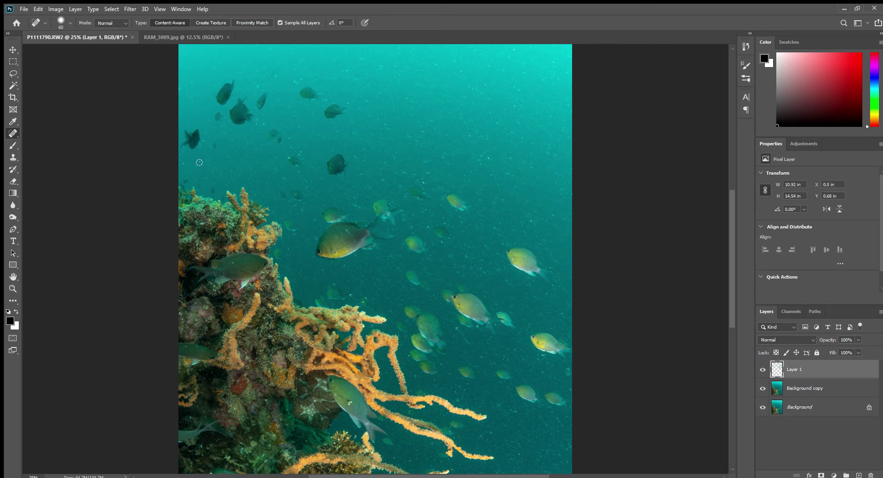
pyautogui.click(199, 162)
pyautogui.click(181, 163)
pyautogui.click(295, 82)
# Heal the remaining specks around the small yellow fish and in the open water beside the coral branches.
pyautogui.scroll(-5, 454, 313)
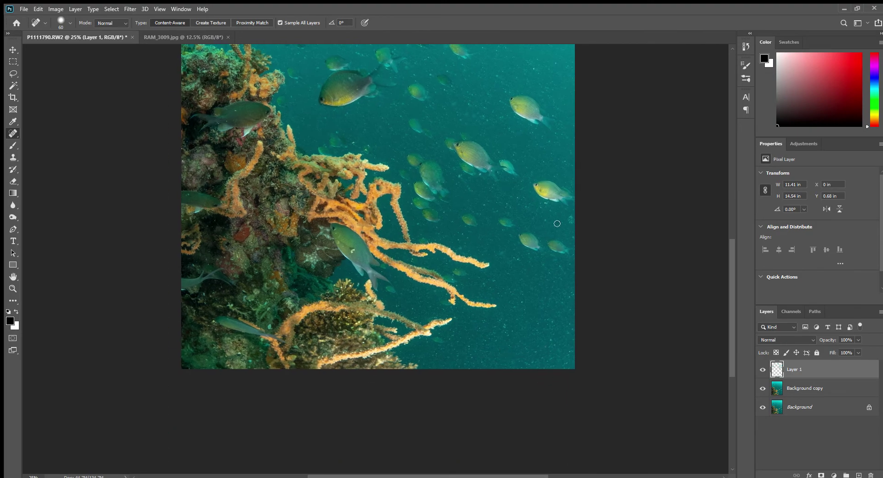
pyautogui.click(542, 207)
pyautogui.click(459, 245)
pyautogui.click(418, 225)
pyautogui.click(505, 326)
# Heal leftover specks in the bright water along the image's upper part and above the yellow fish.
pyautogui.moveTo(411, 182); pyautogui.dragTo(398, 327)
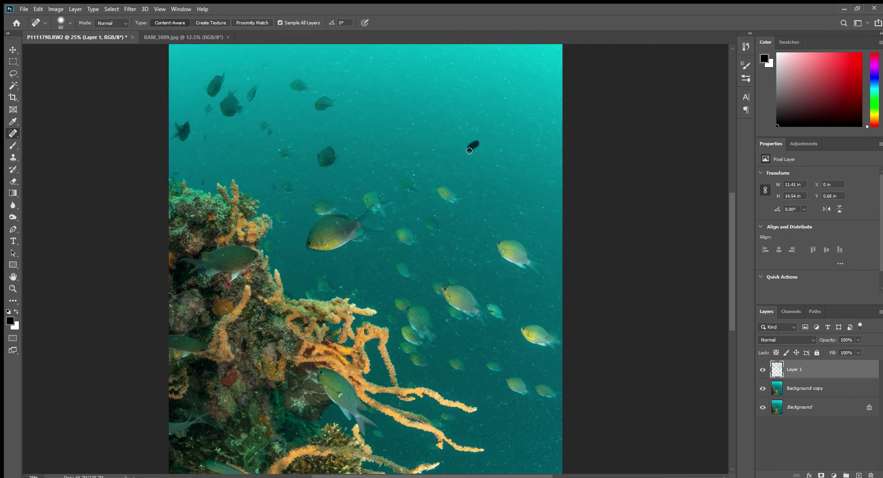
pyautogui.moveTo(521, 144); pyautogui.dragTo(532, 177)
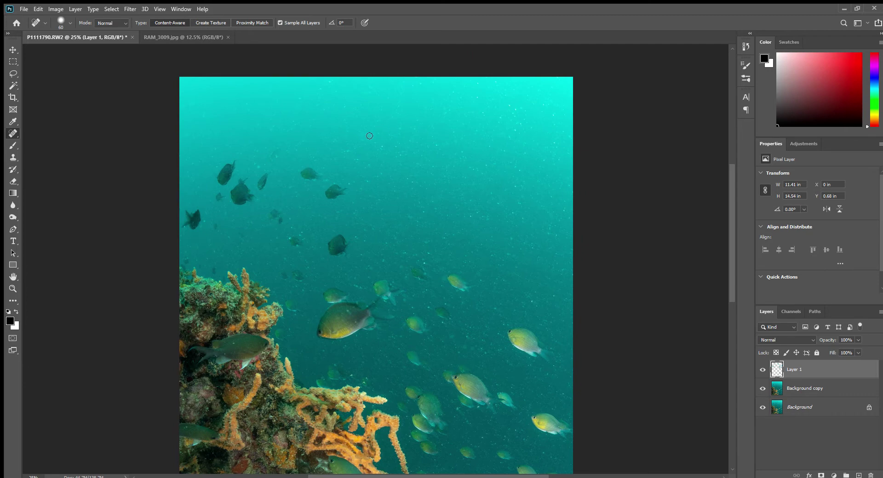
pyautogui.click(517, 109)
pyautogui.click(370, 90)
pyautogui.click(328, 83)
pyautogui.click(208, 113)
pyautogui.click(425, 263)
pyautogui.moveTo(497, 353); pyautogui.dragTo(526, 235)
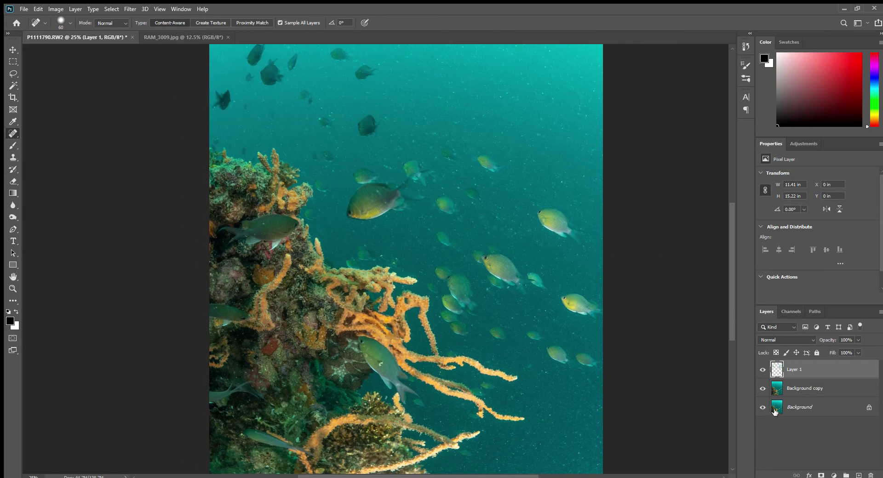
# Compare the whole image with the healing layer, Layer 1, hidden and shown.
pyautogui.hotkey('ctrl', '-')
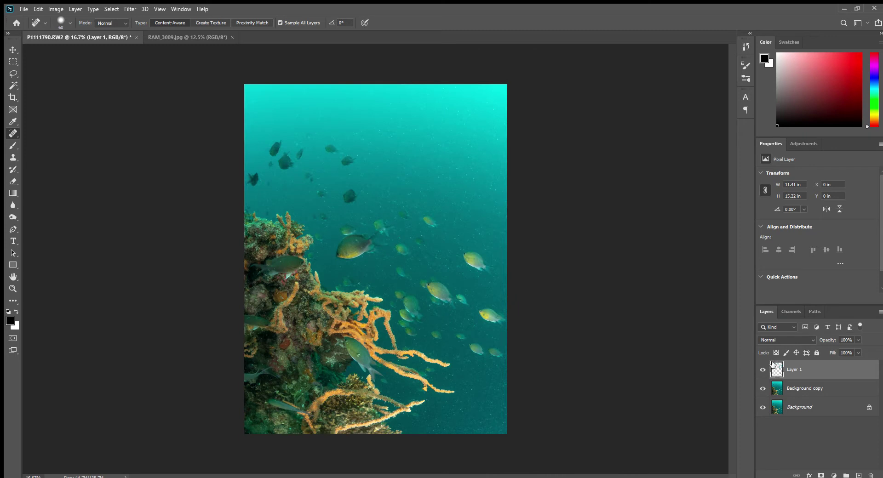
pyautogui.click(763, 372)
pyautogui.click(762, 370)
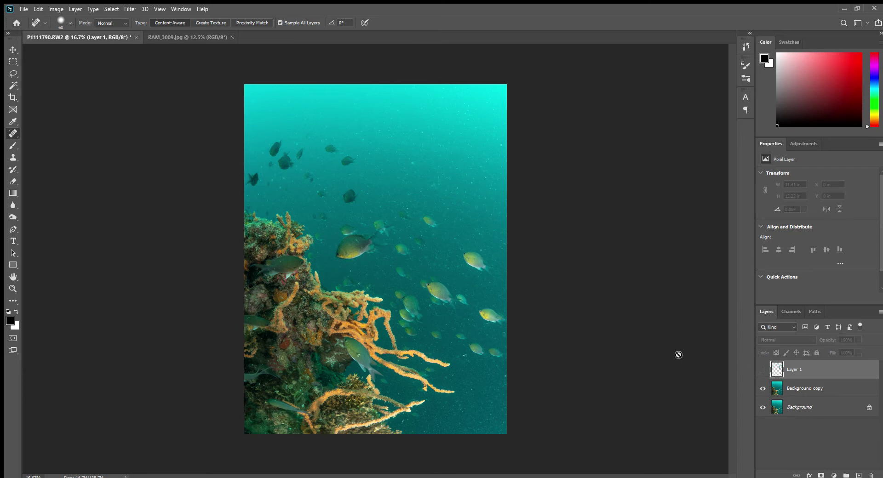
pyautogui.click(763, 370)
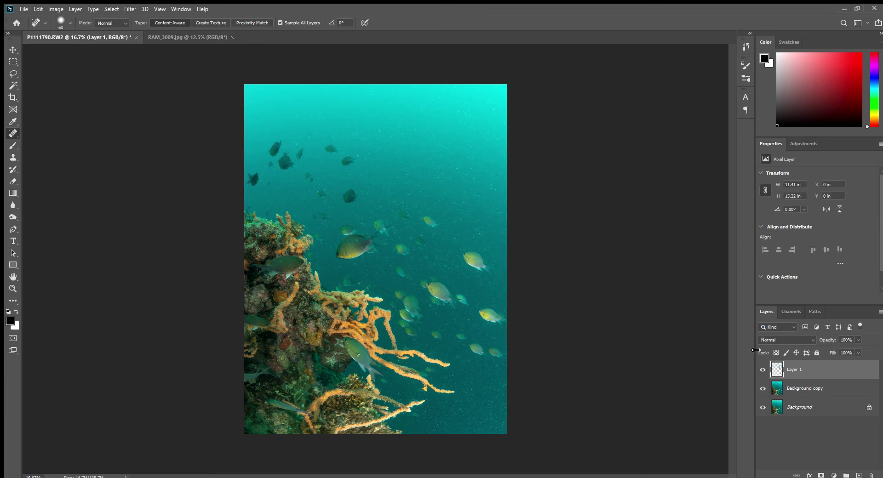
# Stamp a merged copy of all visible layers onto a new layer above Layer 1.
pyautogui.hotkey('ctrl', '+')
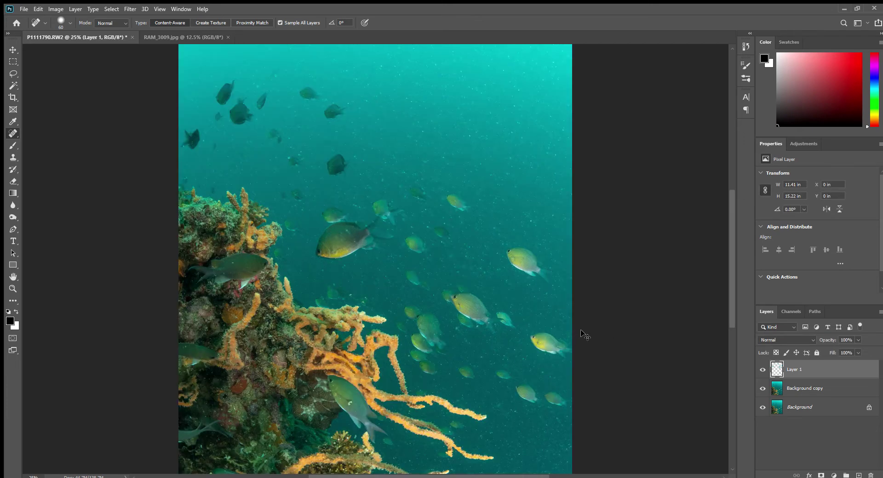
pyautogui.hotkey('ctrl', '-')
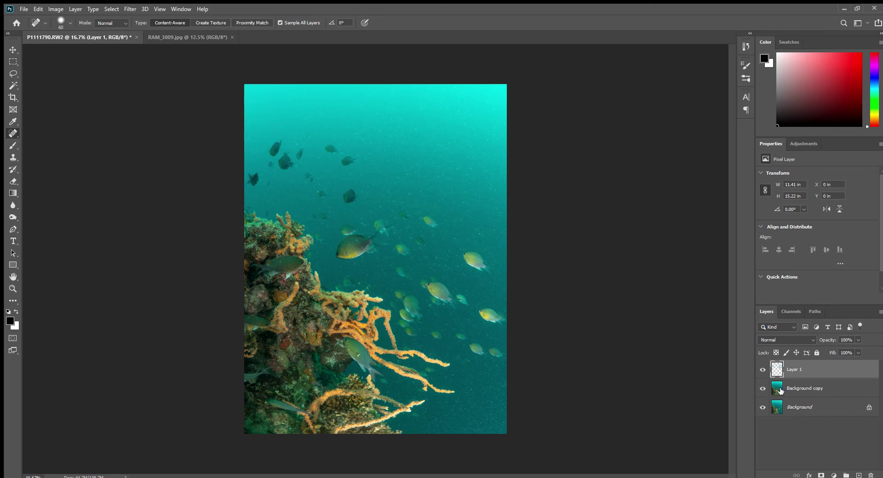
pyautogui.hotkey('ctrl', 'shift', 'alt', 'e')
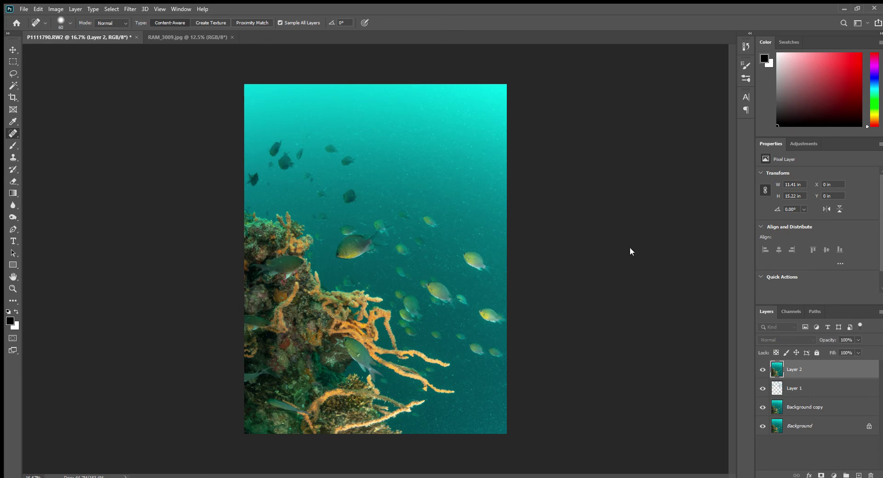
# Compare Layer 2 hidden and shown, examining the water specks and the large fish's detail at up to 200% zoom.
pyautogui.click(763, 370)
pyautogui.hotkey('ctrl', '+')
pyautogui.hotkey('ctrl', '+')
pyautogui.hotkey('ctrl', '+')
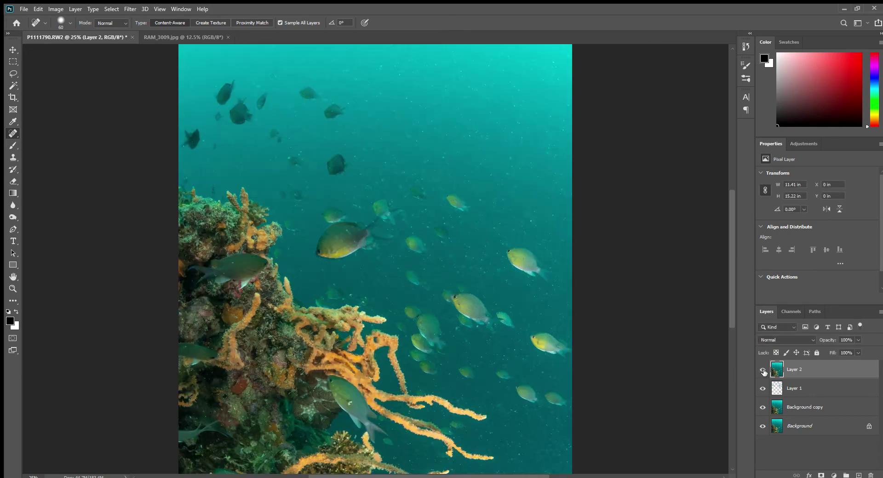
pyautogui.click(763, 371)
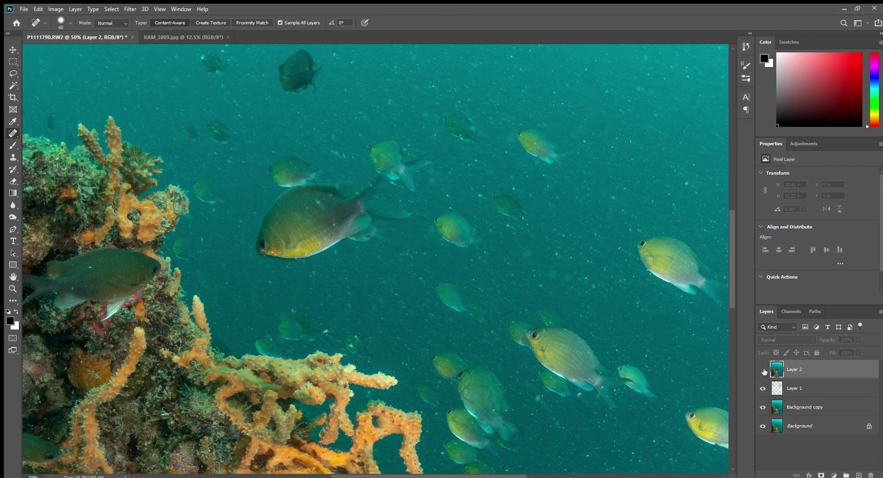
pyautogui.hotkey('ctrl', '+')
pyautogui.hotkey('ctrl', '+')
pyautogui.hotkey('ctrl', '+')
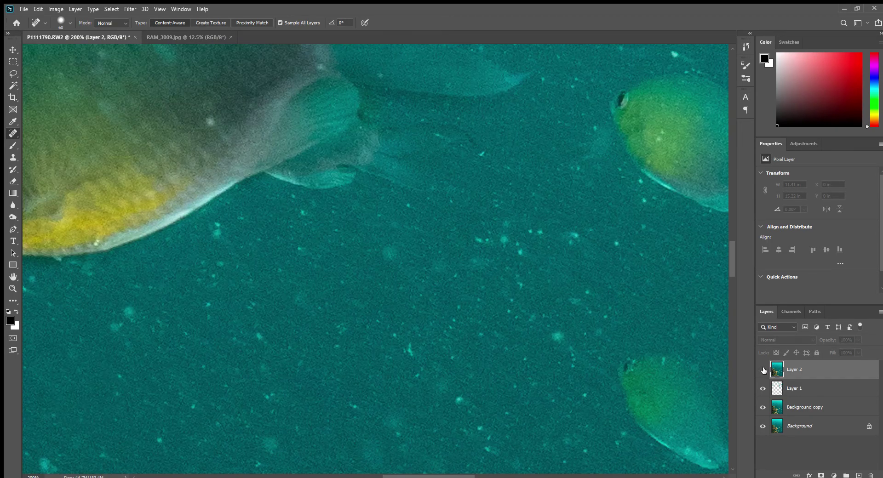
pyautogui.click(763, 371)
pyautogui.click(763, 370)
pyautogui.click(763, 370)
pyautogui.click(763, 370)
pyautogui.click(764, 371)
pyautogui.click(764, 370)
pyautogui.click(763, 370)
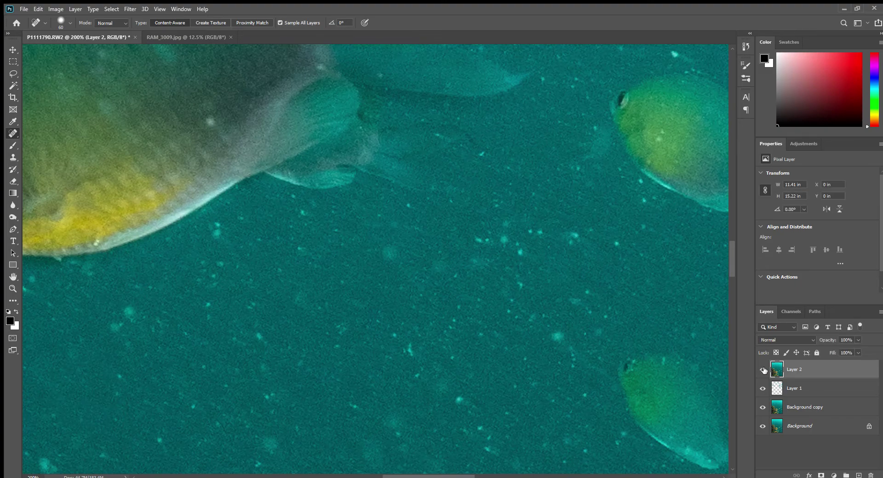
pyautogui.moveTo(435, 315); pyautogui.dragTo(718, 362)
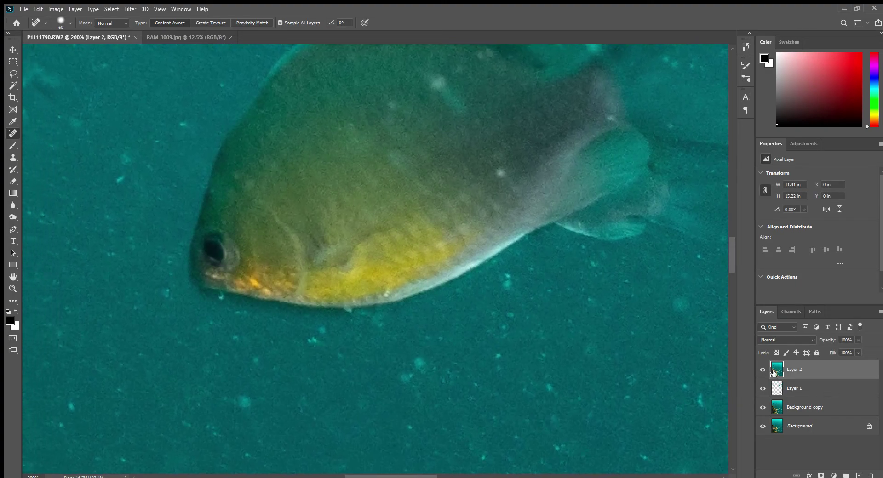
pyautogui.click(763, 370)
pyautogui.click(763, 371)
# Add a white layer mask to Layer 2.
pyautogui.hotkey('ctrl', '-')
pyautogui.hotkey('ctrl', '-')
pyautogui.hotkey('ctrl', '-')
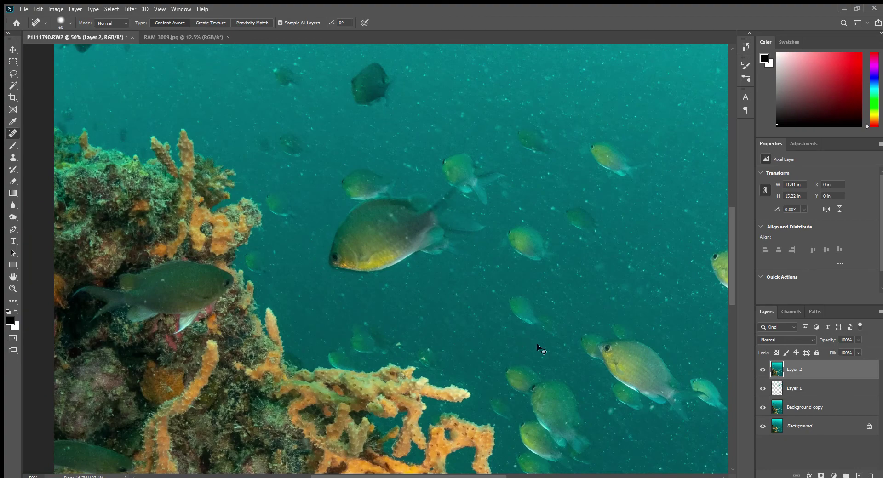
pyautogui.moveTo(577, 357); pyautogui.dragTo(509, 252)
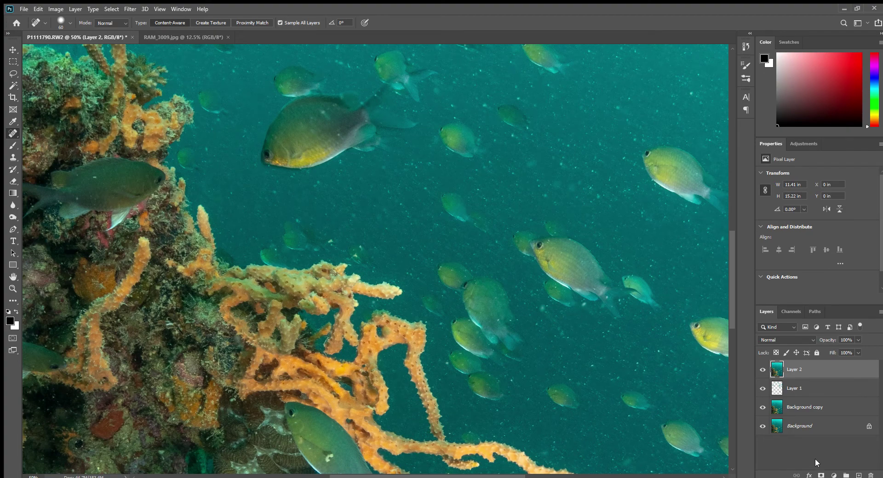
pyautogui.click(821, 475)
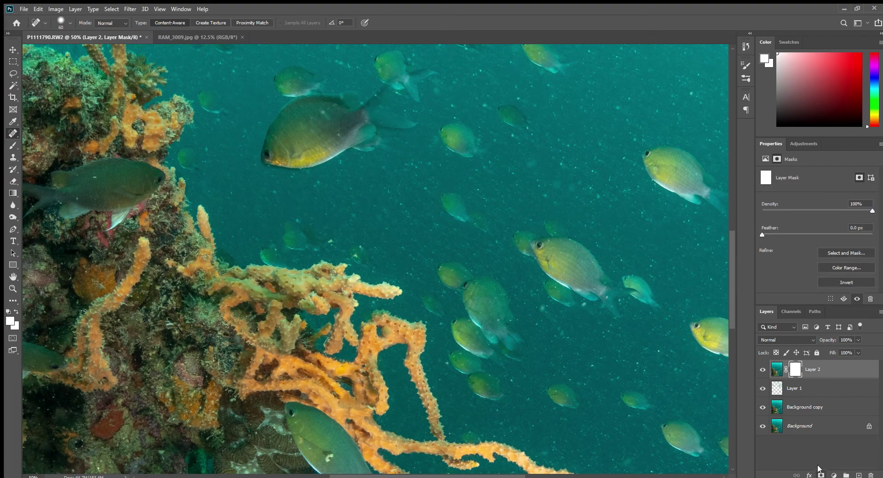
# Paint the large yellow fish black on Layer 2's mask with a 125 px brush, and display the red mask overlay.
pyautogui.click(13, 146)
pyautogui.press('d')
pyautogui.press('[')
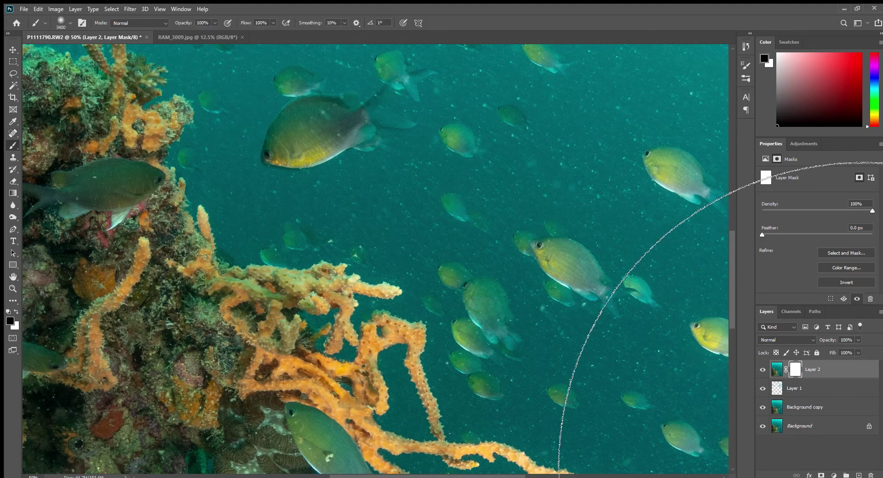
pyautogui.press('[')
pyautogui.press('[')
pyautogui.press('[')
pyautogui.press('[')
pyautogui.press('[')
pyautogui.press('[')
pyautogui.press('[')
pyautogui.press('[')
pyautogui.press('[')
pyautogui.press('[')
pyautogui.press('[')
pyautogui.press('[')
pyautogui.press('[')
pyautogui.press('[')
pyautogui.press('[')
pyautogui.press('[')
pyautogui.press('[')
pyautogui.press('[')
pyautogui.press('[')
pyautogui.press('[')
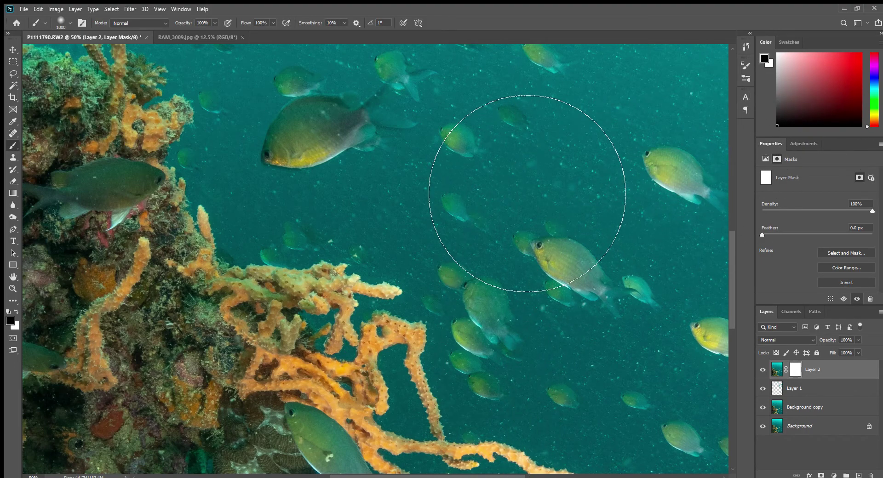
pyautogui.press('[')
pyautogui.press('[')
pyautogui.press('[')
pyautogui.press('[')
pyautogui.press('[')
pyautogui.press('[')
pyautogui.press('[')
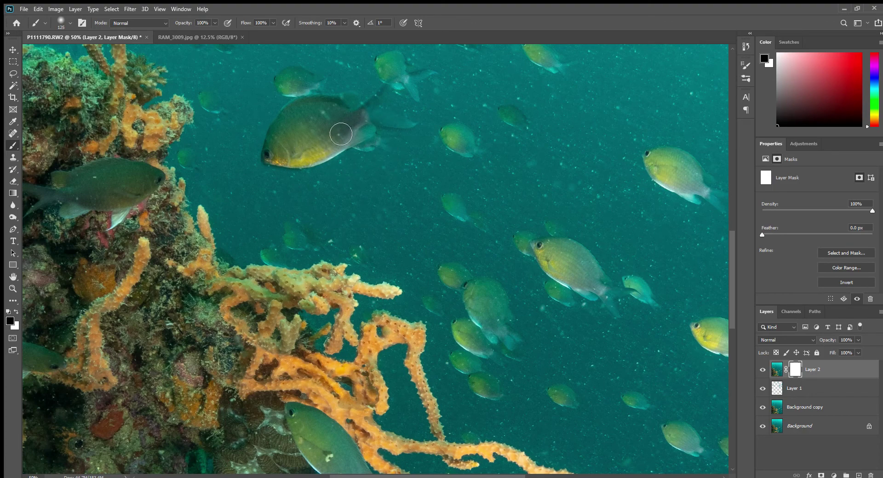
pyautogui.click(306, 129)
pyautogui.moveTo(277, 151)
pyautogui.mouseDown()
pyautogui.moveTo(296, 150)
pyautogui.moveTo(282, 152)
pyautogui.moveTo(282, 144)
pyautogui.moveTo(276, 154)
pyautogui.moveTo(294, 161)
pyautogui.moveTo(312, 162)
pyautogui.mouseUp()
pyautogui.press('\\')
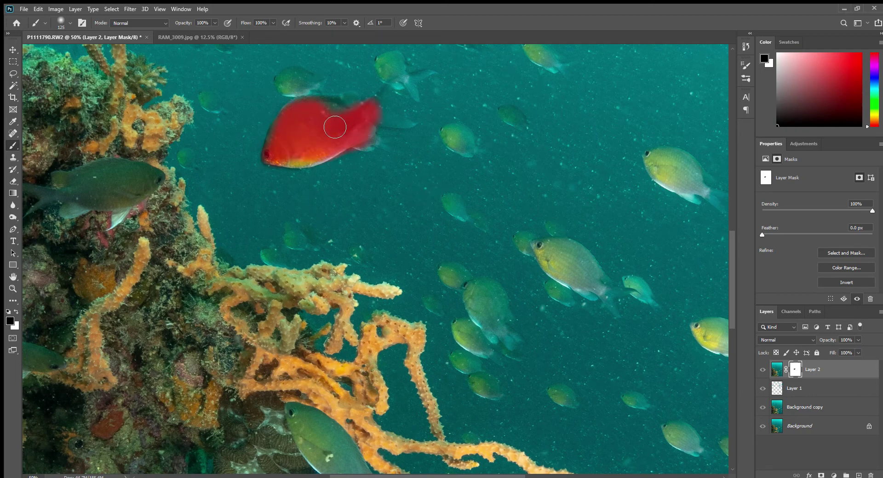
# Mask out three smaller yellow fish and the heads of the two fish by the reef with a 70 px black brush.
pyautogui.press('[')
pyautogui.press('[')
pyautogui.press('[')
pyautogui.press('[')
pyautogui.moveTo(541, 247)
pyautogui.mouseDown()
pyautogui.moveTo(567, 265)
pyautogui.moveTo(545, 260)
pyautogui.moveTo(542, 252)
pyautogui.moveTo(571, 278)
pyautogui.moveTo(589, 279)
pyautogui.moveTo(565, 249)
pyautogui.moveTo(548, 249)
pyautogui.moveTo(593, 279)
pyautogui.mouseUp()
pyautogui.moveTo(658, 163)
pyautogui.mouseDown()
pyautogui.moveTo(695, 188)
pyautogui.moveTo(666, 158)
pyautogui.moveTo(652, 156)
pyautogui.moveTo(684, 177)
pyautogui.moveTo(679, 159)
pyautogui.moveTo(697, 179)
pyautogui.mouseUp()
pyautogui.moveTo(479, 293)
pyautogui.mouseDown()
pyautogui.moveTo(488, 289)
pyautogui.moveTo(473, 304)
pyautogui.moveTo(498, 304)
pyautogui.mouseUp()
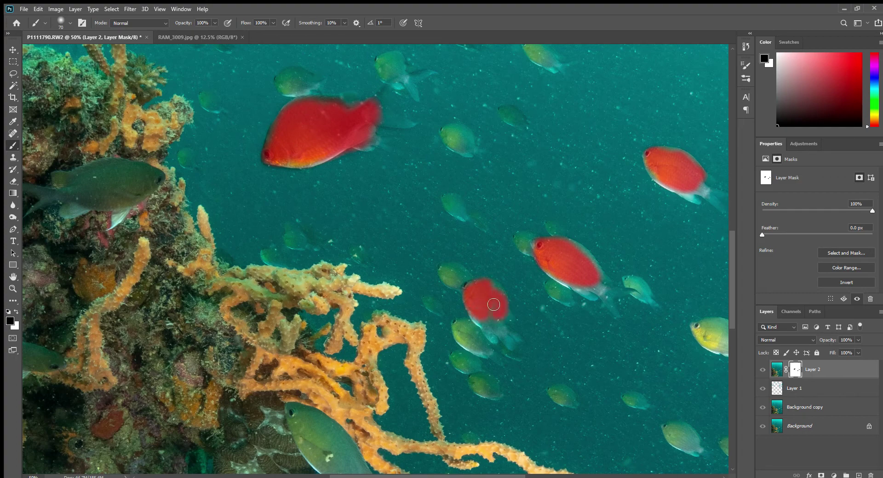
pyautogui.moveTo(310, 424)
pyautogui.mouseDown()
pyautogui.moveTo(298, 425)
pyautogui.moveTo(315, 439)
pyautogui.mouseUp()
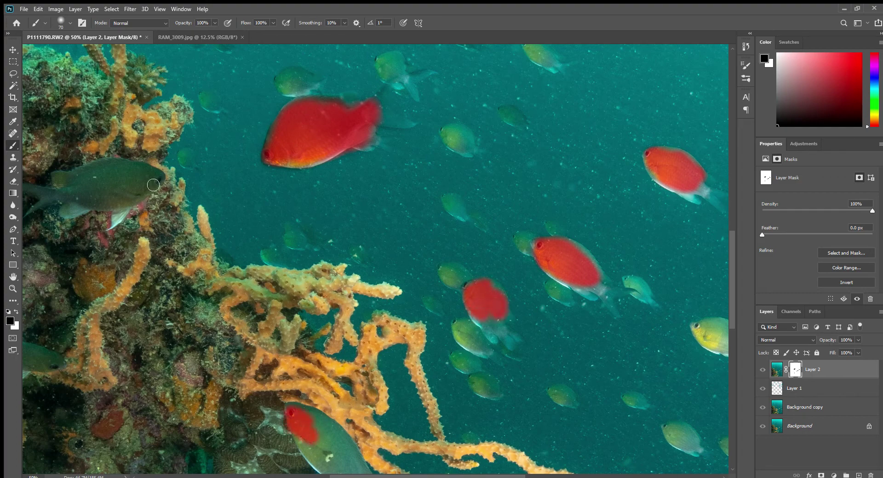
pyautogui.moveTo(154, 185); pyautogui.dragTo(150, 171)
# Paint the thick orange coral branches black on Layer 2's mask with a 150 px brush, and turn off the mask overlay.
pyautogui.press(']')
pyautogui.press(']')
pyautogui.press(']')
pyautogui.press(']')
pyautogui.press(']')
pyautogui.moveTo(242, 295)
pyautogui.mouseDown()
pyautogui.moveTo(295, 287)
pyautogui.moveTo(317, 297)
pyautogui.mouseUp()
pyautogui.moveTo(246, 363); pyautogui.dragTo(317, 395)
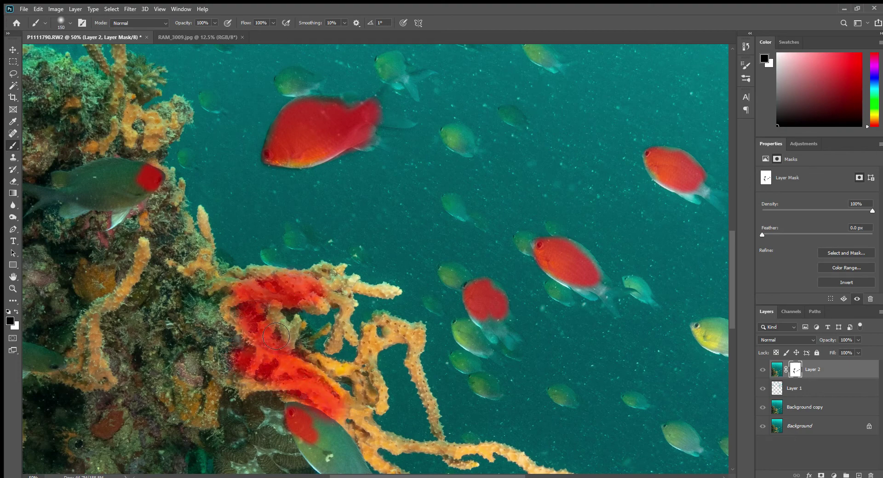
pyautogui.moveTo(243, 207)
pyautogui.mouseDown()
pyautogui.moveTo(327, 367)
pyautogui.moveTo(570, 296)
pyautogui.moveTo(363, 168)
pyautogui.mouseUp()
pyautogui.moveTo(641, 359)
pyautogui.mouseDown()
pyautogui.moveTo(630, 310)
pyautogui.moveTo(434, 236)
pyautogui.mouseUp()
pyautogui.press('\\')
pyautogui.press('\\')
pyautogui.press('\\')
pyautogui.press('\\')
pyautogui.press('\\')
# Inspect the masked image at several zoom levels and toggle Layer 2's visibility to check its effect.
pyautogui.hotkey('ctrl', '-')
pyautogui.hotkey('ctrl', '-')
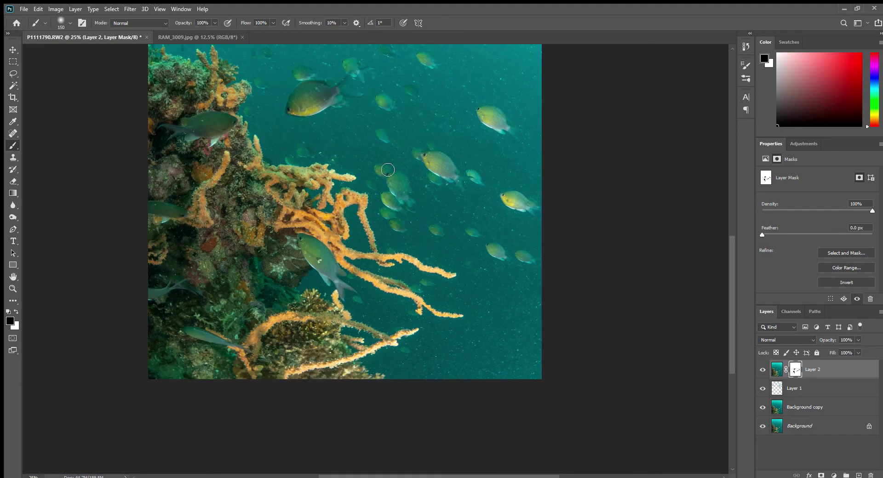
pyautogui.scroll(3, 426, 248)
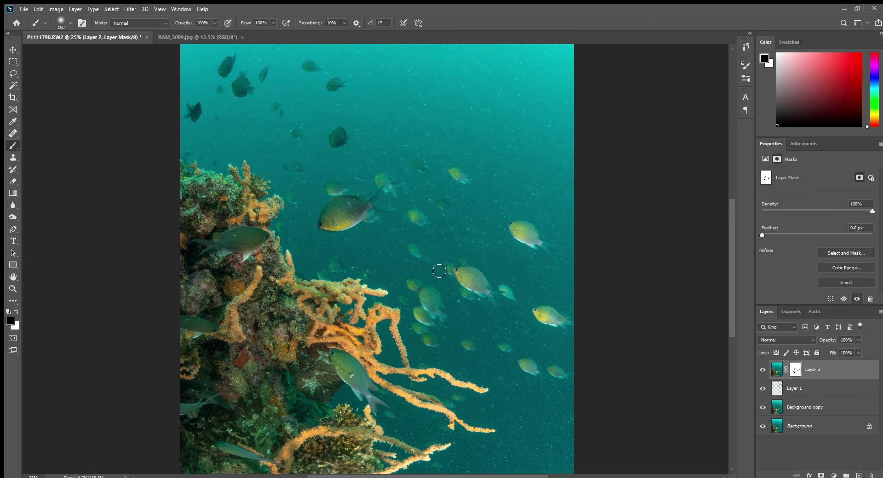
pyautogui.hotkey('ctrl', '-')
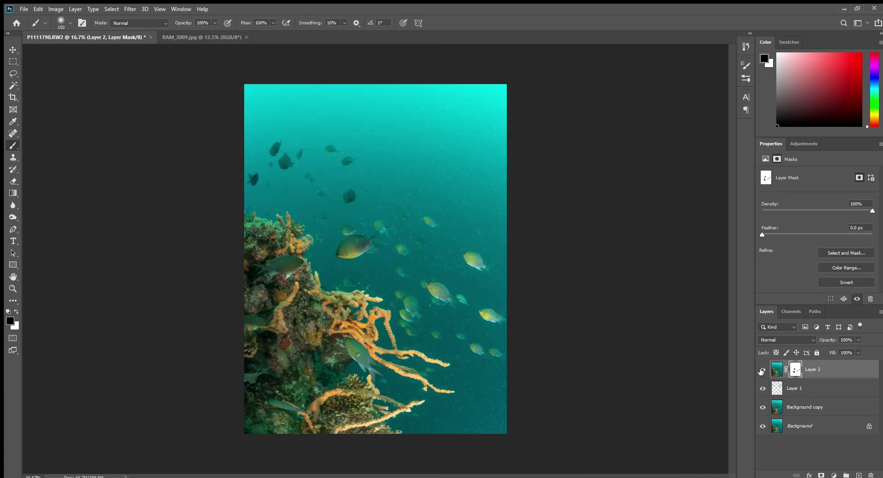
pyautogui.click(763, 369)
pyautogui.hotkey('ctrl', '+')
pyautogui.hotkey('ctrl', '+')
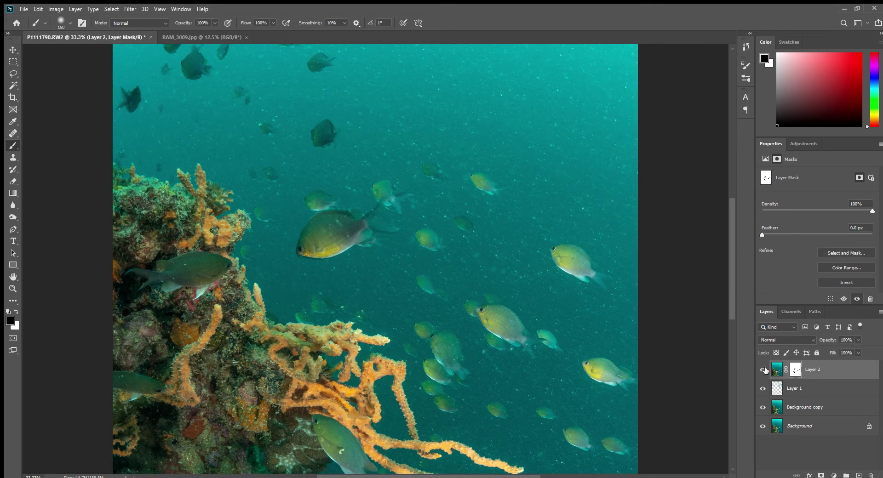
# Add an empty layer above Layer 2 and spot-heal specks in the water around the upper fish, sampling all layers.
pyautogui.click(763, 370)
pyautogui.click(858, 475)
pyautogui.click(14, 133)
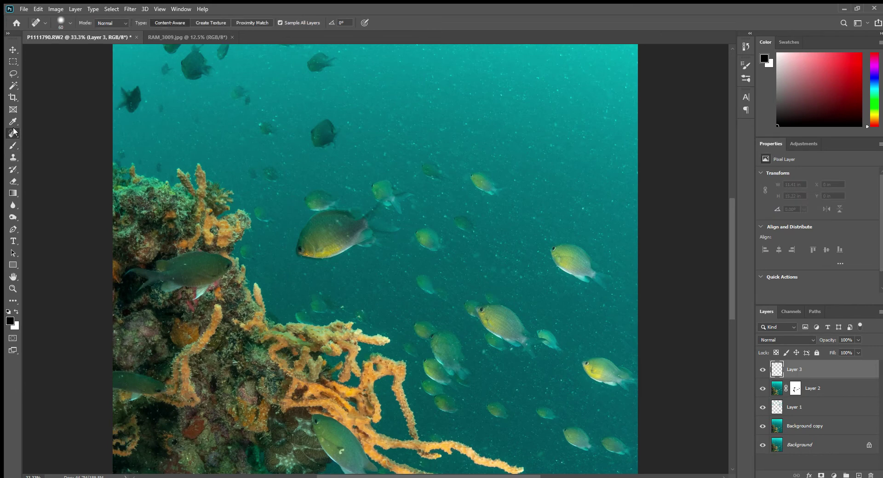
pyautogui.click(351, 191)
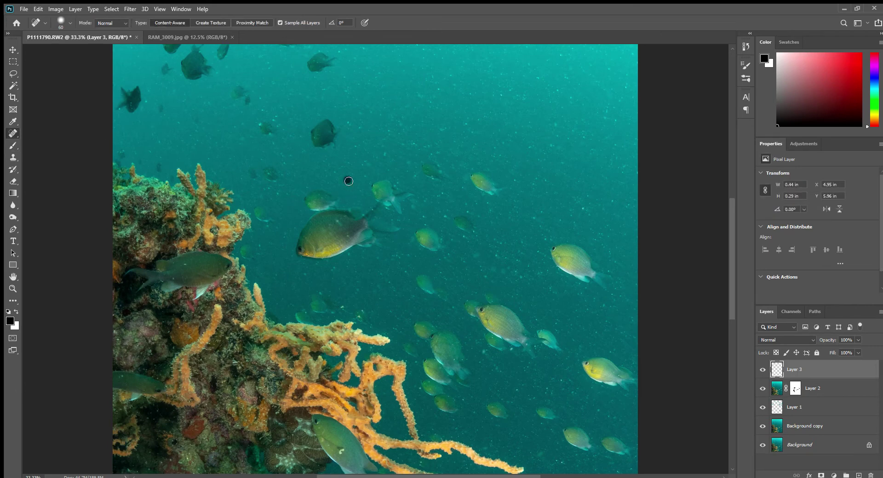
pyautogui.click(386, 154)
pyautogui.click(260, 124)
pyautogui.click(276, 120)
pyautogui.click(261, 100)
# Spot-heal the remaining specks between the yellow fish and in the water above the orange coral.
pyautogui.click(497, 272)
pyautogui.click(544, 240)
pyautogui.click(485, 353)
pyautogui.click(342, 306)
pyautogui.click(359, 292)
pyautogui.click(320, 294)
pyautogui.click(391, 286)
# Spot-heal specks beside the dark fish in the upper water and along the photo's top and right edges.
pyautogui.moveTo(260, 163); pyautogui.dragTo(371, 262)
pyautogui.click(264, 202)
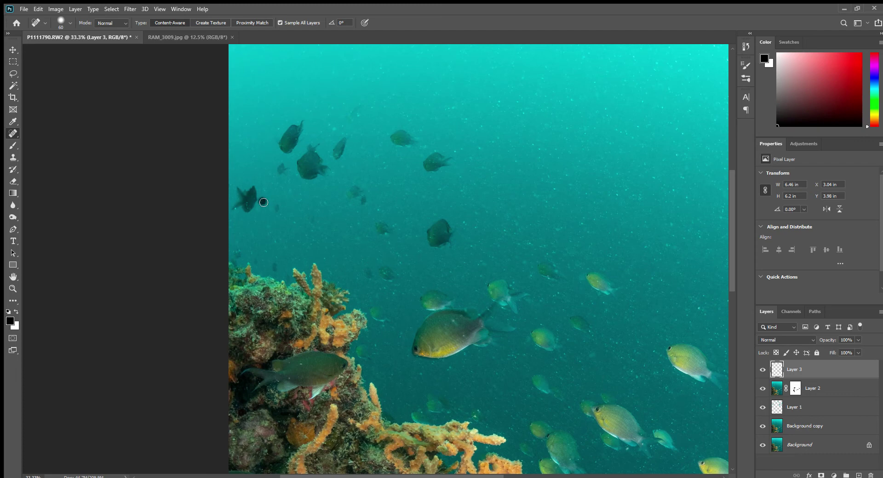
pyautogui.moveTo(396, 172); pyautogui.dragTo(278, 288)
pyautogui.click(210, 244)
pyautogui.click(208, 240)
pyautogui.click(499, 132)
pyautogui.click(472, 144)
pyautogui.click(427, 134)
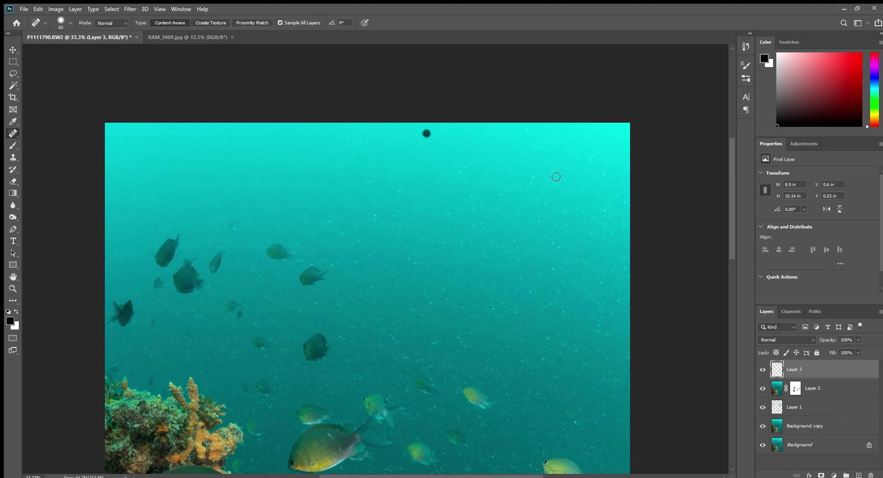
pyautogui.click(623, 203)
# Spot-heal the specks in the dark water around the lower coral branches.
pyautogui.scroll(-10, 532, 298)
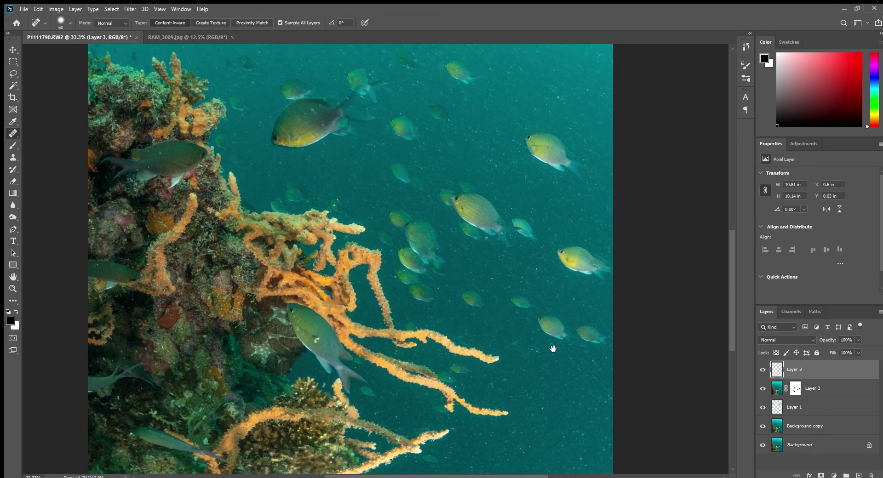
pyautogui.click(542, 414)
pyautogui.moveTo(542, 414)
pyautogui.mouseDown()
pyautogui.moveTo(558, 339)
pyautogui.moveTo(418, 315)
pyautogui.mouseUp()
pyautogui.click(422, 311)
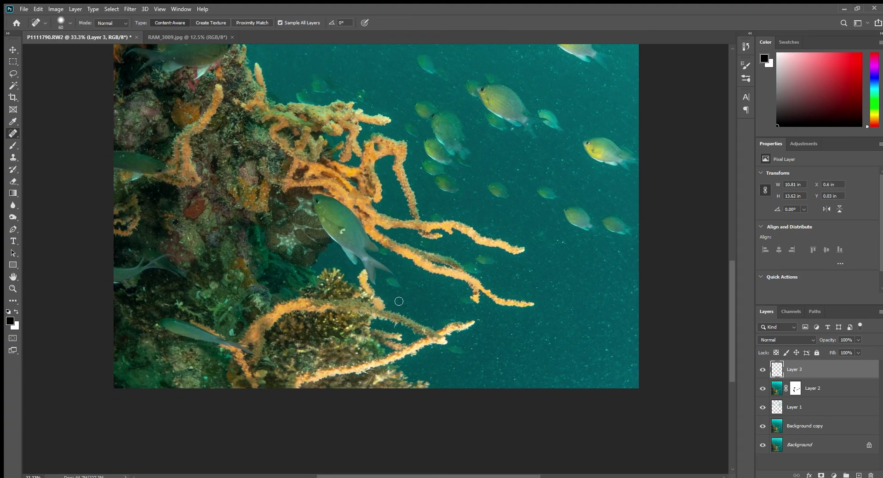
pyautogui.hotkey('ctrl', '-')
pyautogui.hotkey('ctrl', '-')
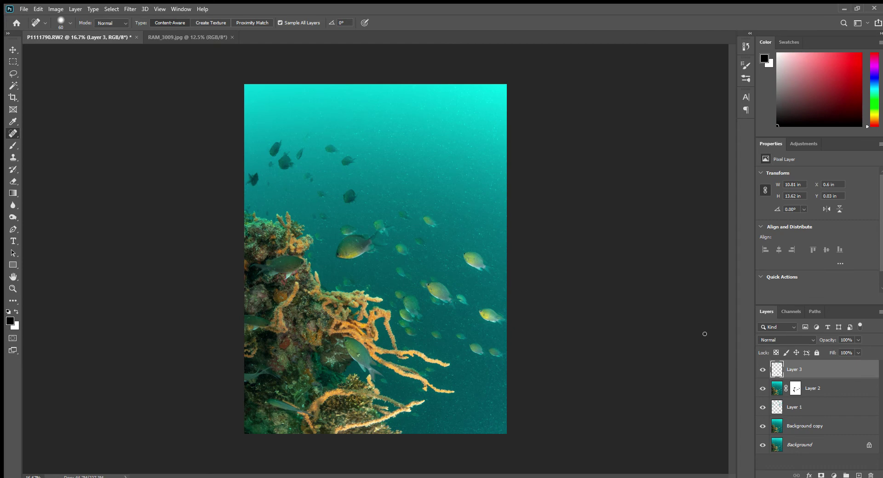
# Add a Photo Filter adjustment layer above Layer 3 and set its filter to Violet.
pyautogui.click(813, 144)
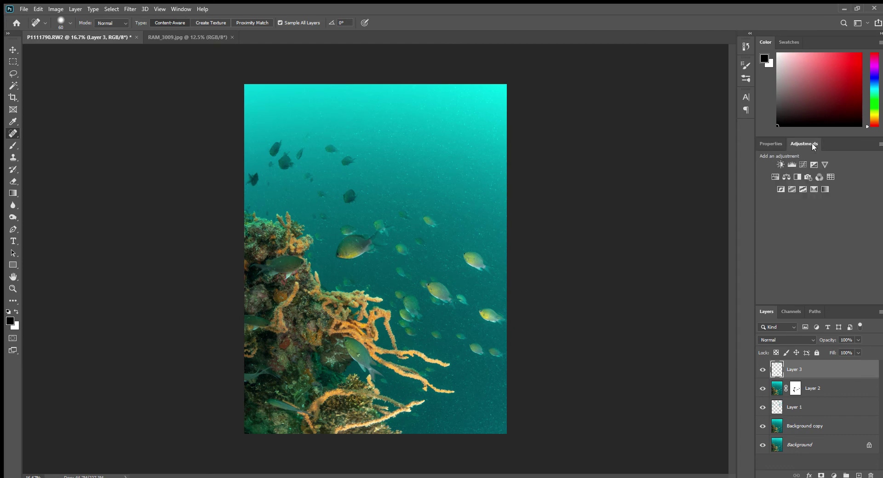
pyautogui.click(808, 177)
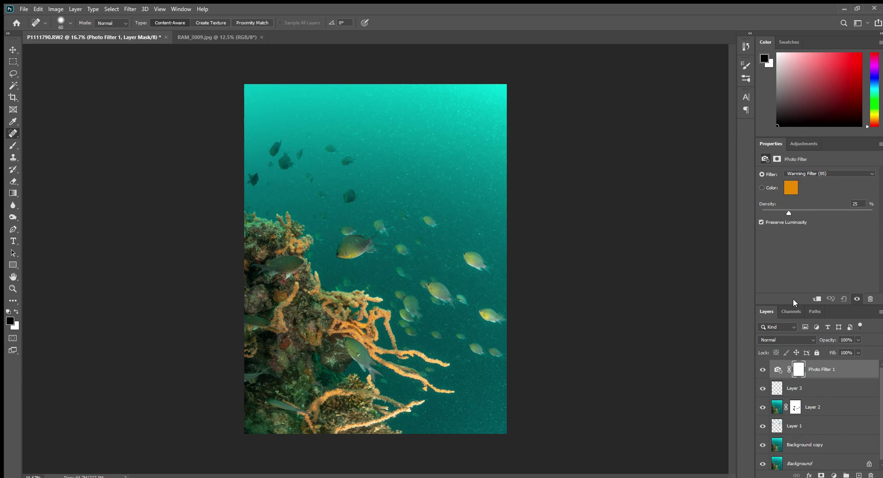
pyautogui.click(765, 370)
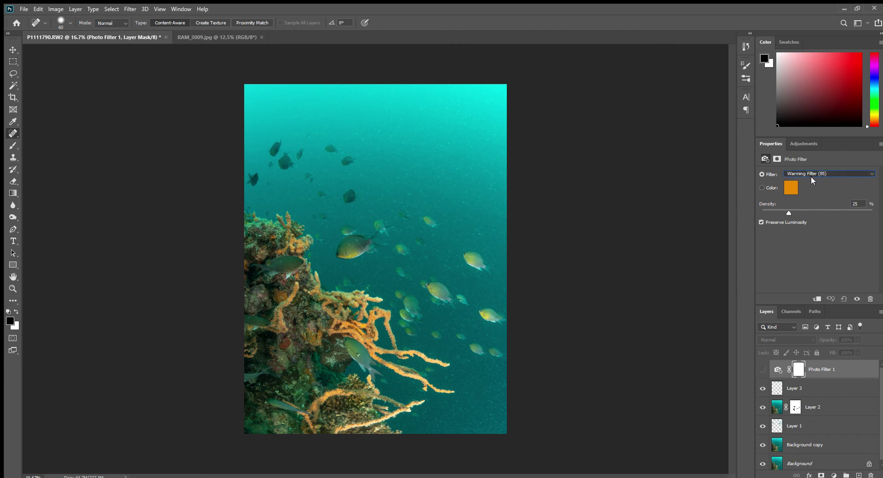
pyautogui.press('v')
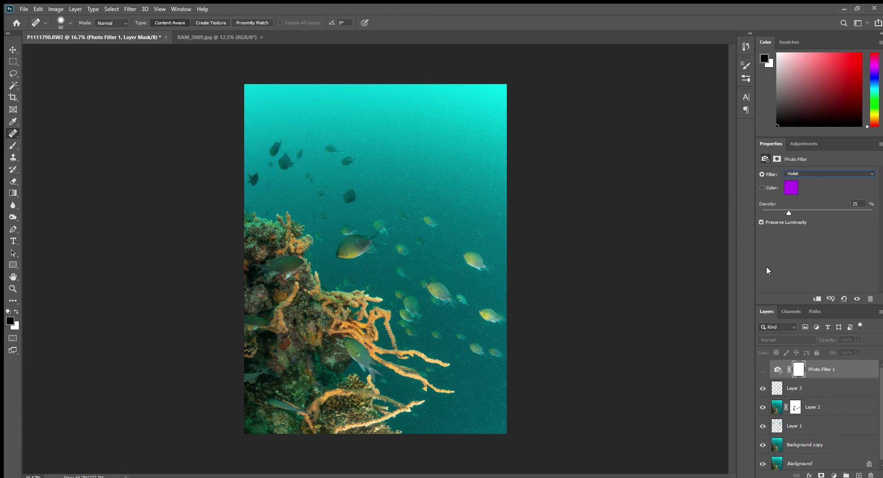
pyautogui.click(763, 368)
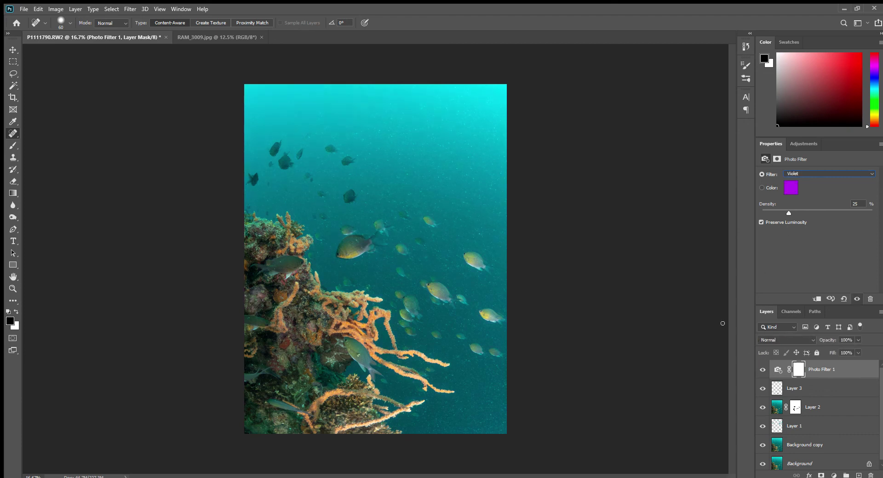
# Toggle the Photo Filter layer's visibility to compare the photo's colors with and without the violet tint.
pyautogui.click(763, 370)
pyautogui.click(764, 369)
pyautogui.click(763, 369)
pyautogui.click(763, 369)
pyautogui.click(763, 368)
pyautogui.click(762, 370)
pyautogui.click(762, 369)
pyautogui.click(762, 369)
# Lower the violet Photo Filter's density slightly and compare the colors with the filter hidden and shown.
pyautogui.moveTo(785, 213); pyautogui.dragTo(781, 212)
pyautogui.click(763, 370)
pyautogui.click(763, 370)
pyautogui.click(762, 369)
pyautogui.click(763, 370)
# Group the layers from Photo Filter 1 down to Layer 1.
pyautogui.scroll(-1, 818, 437)
pyautogui.keyDown('shift'); pyautogui.click(817, 428); pyautogui.keyUp('shift')
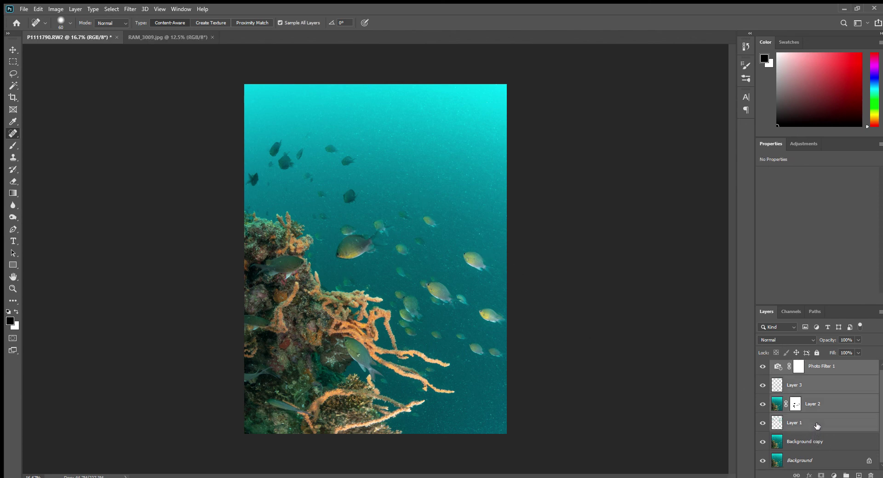
pyautogui.hotkey('ctrl', 'g')
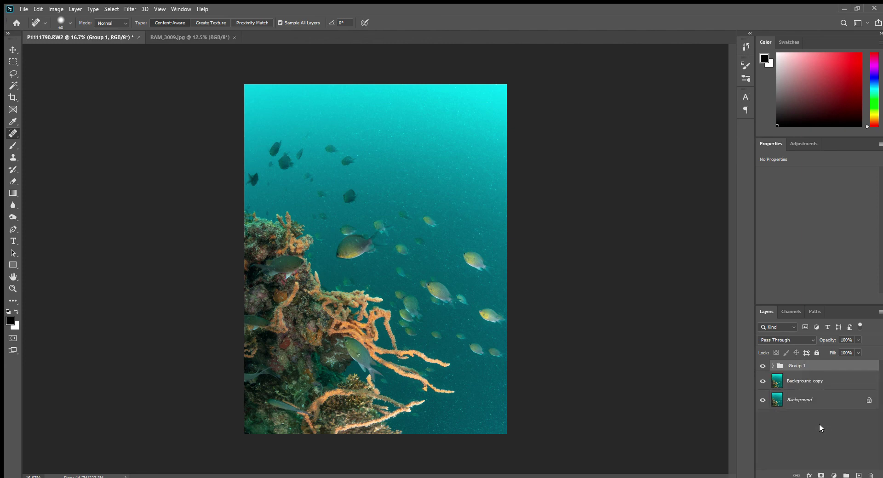
# Toggle the layer group's visibility to compare the photo before and after all the retouching.
pyautogui.click(763, 367)
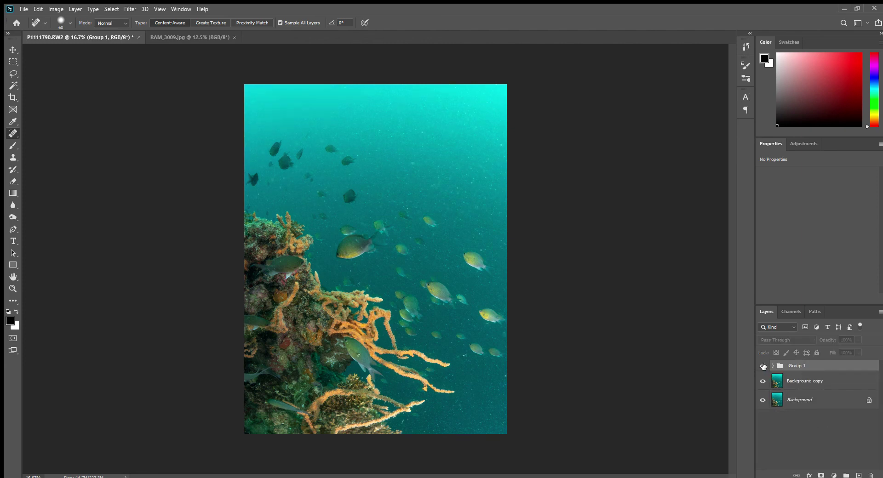
pyautogui.click(763, 366)
pyautogui.click(763, 367)
pyautogui.click(763, 366)
pyautogui.click(763, 366)
pyautogui.click(763, 367)
pyautogui.click(763, 366)
pyautogui.click(764, 366)
pyautogui.click(764, 366)
pyautogui.click(763, 366)
pyautogui.click(763, 367)
pyautogui.click(764, 367)
pyautogui.click(763, 366)
pyautogui.click(763, 367)
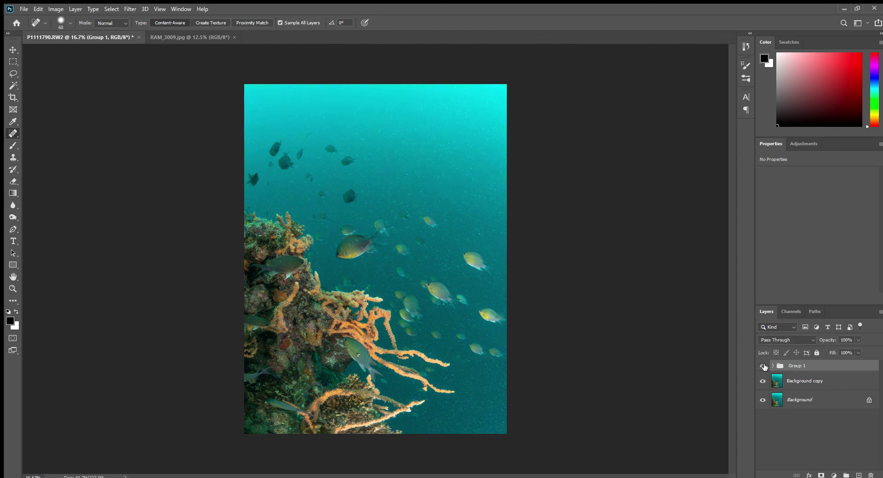